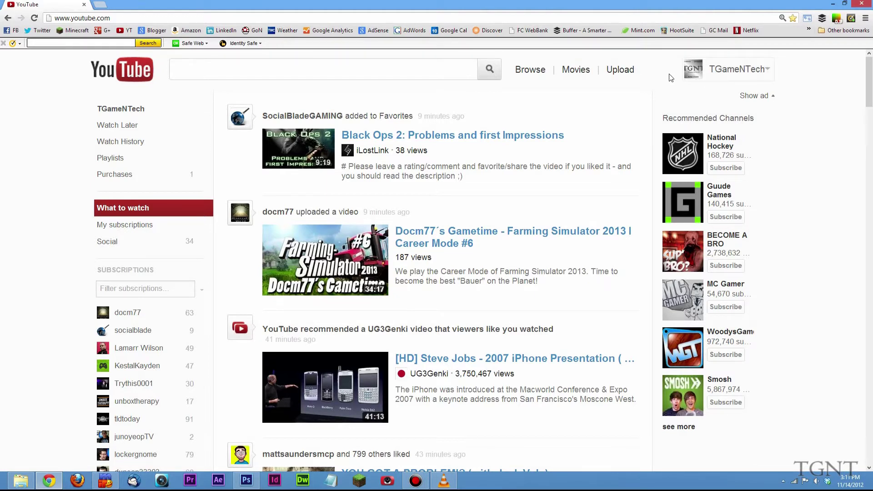
Step: Go to the TGameNTech channel page, view the banner icons, and follow its Twitter link
click(721, 73)
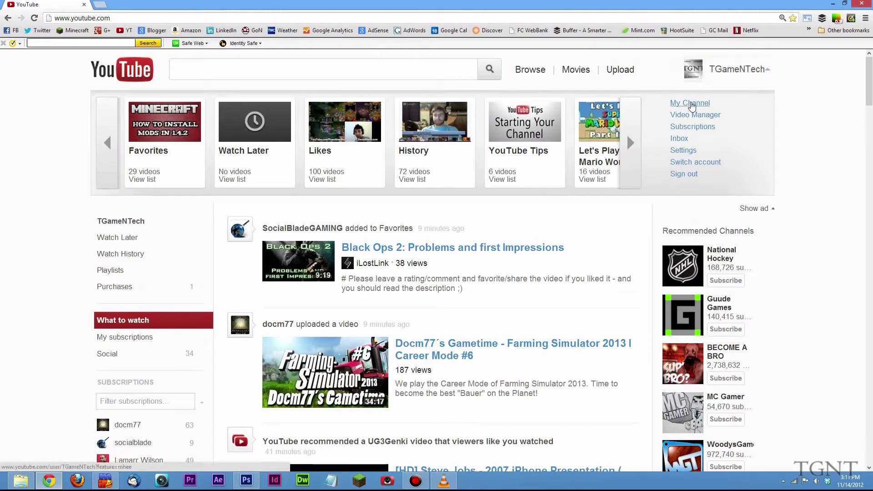
click(693, 104)
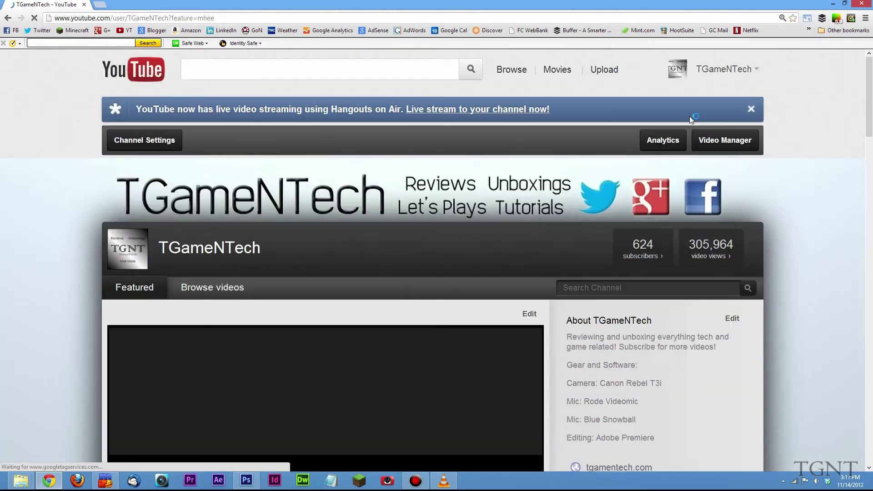
scroll(364, 168, down, 1)
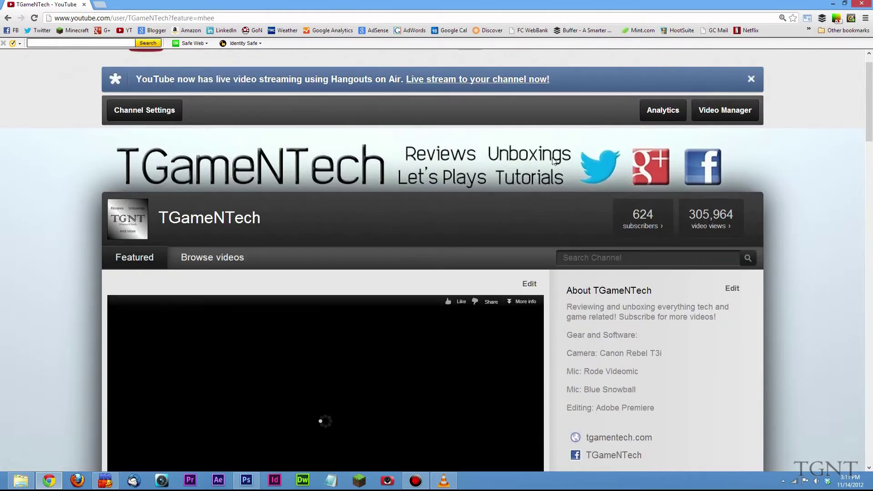
scroll(341, 181, down, 4)
scroll(281, 250, up, 1)
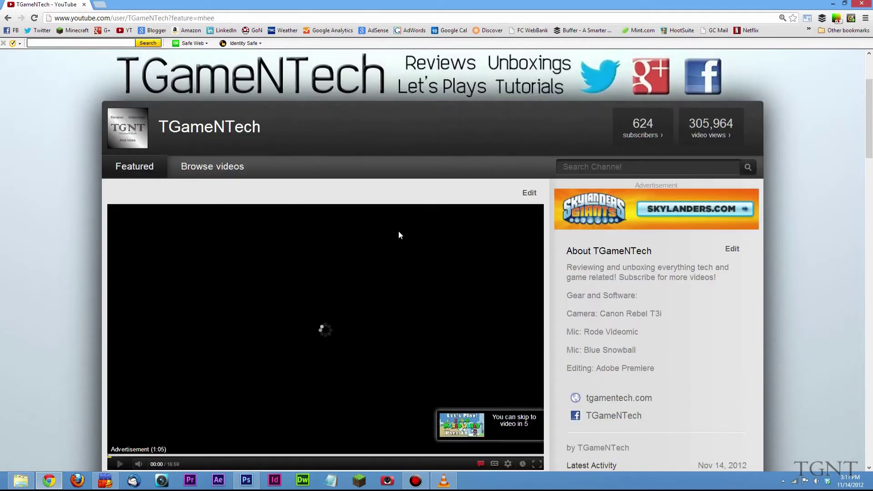
scroll(137, 404, down, 1)
scroll(613, 162, up, 4)
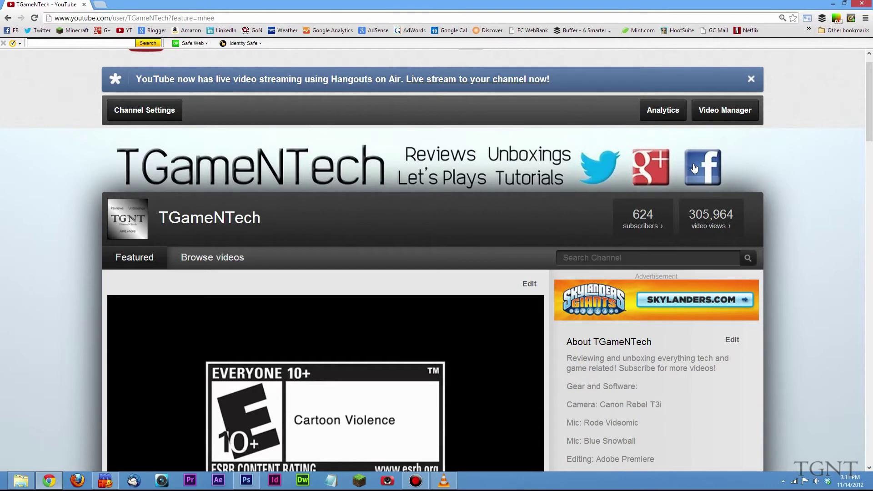
click(593, 175)
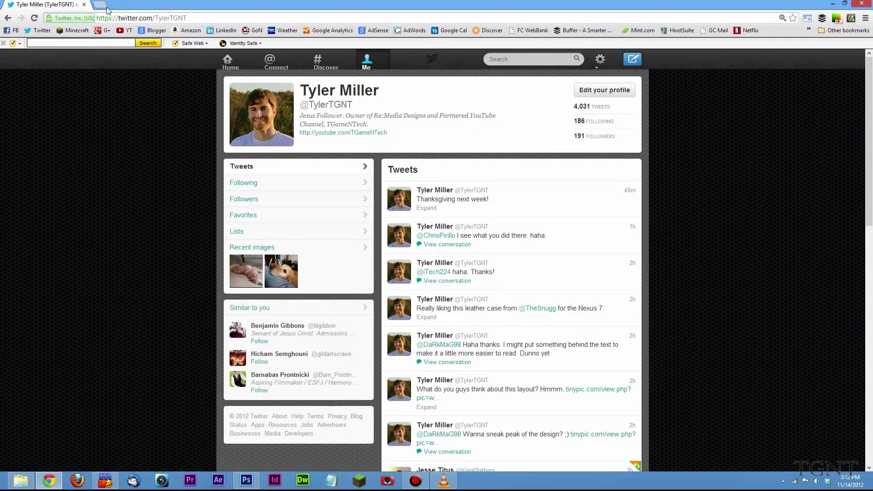
click(6, 21)
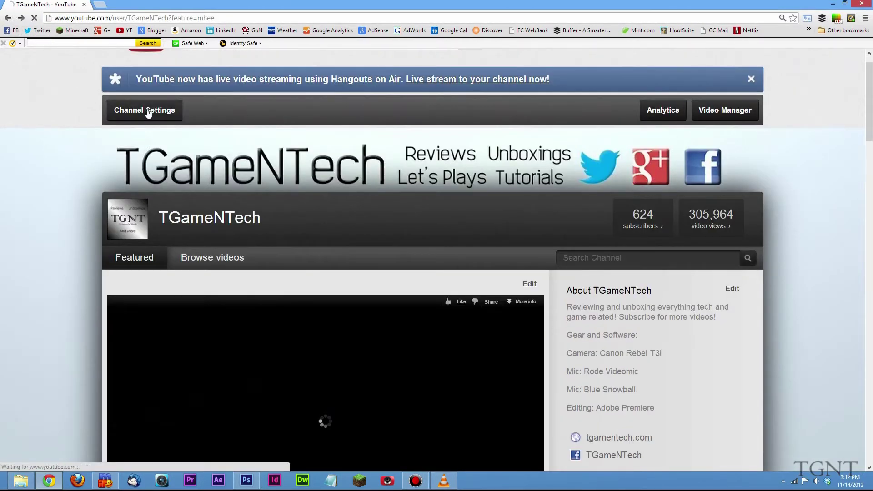
Step: Open the channel settings editor
click(148, 113)
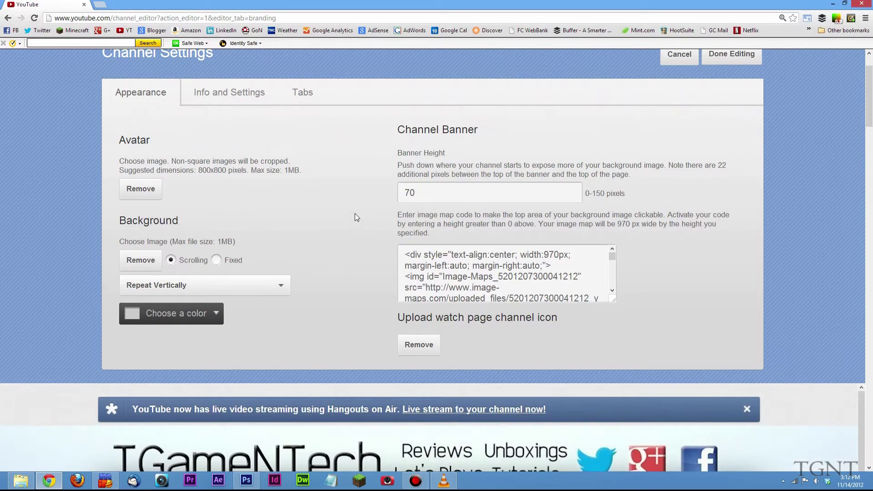
scroll(355, 214, down, 2)
scroll(628, 271, up, 1)
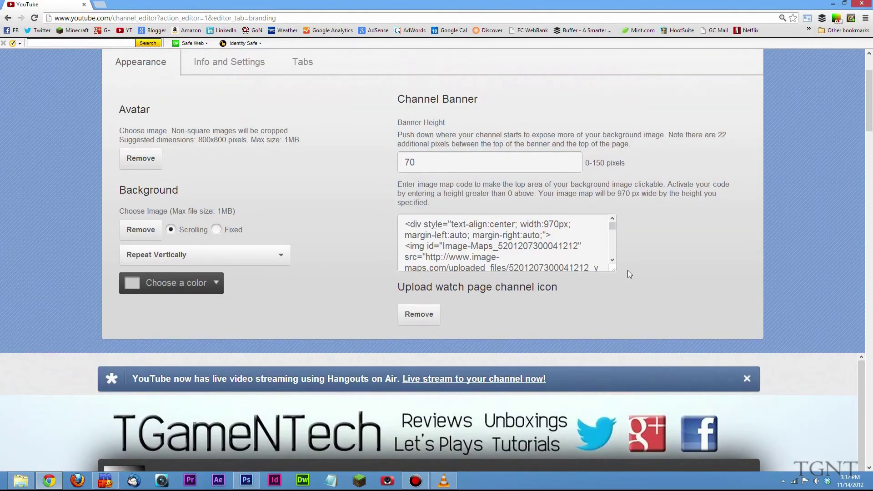
Step: Enlarge the image-map code box and place the cursor after the Twitter area's coords value
drag(614, 269, 616, 471)
scroll(437, 255, down, 2)
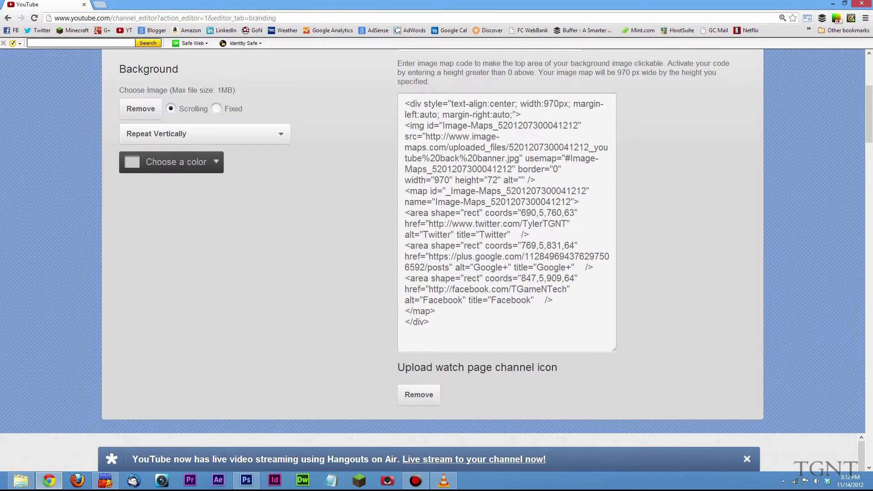
mouse_move(429, 322)
mouse_down()
mouse_move(405, 103)
mouse_move(578, 278)
mouse_move(429, 322)
mouse_up()
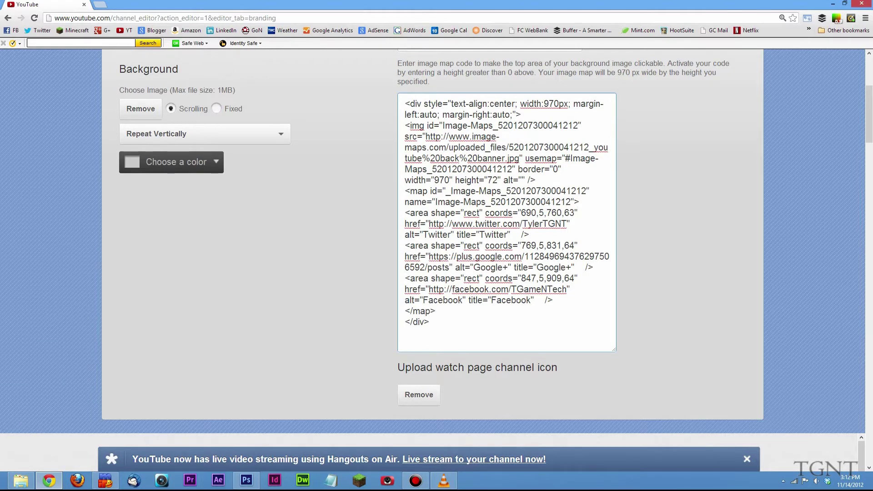
click(578, 213)
Step: Add target="_blank" to the Twitter, Google+ and Facebook area tags and save the channel edits
text(target=")
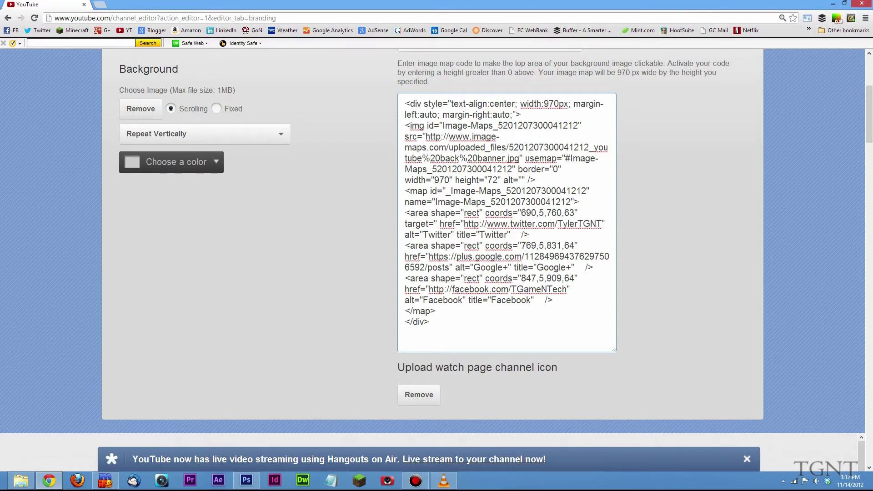
text(_blank)
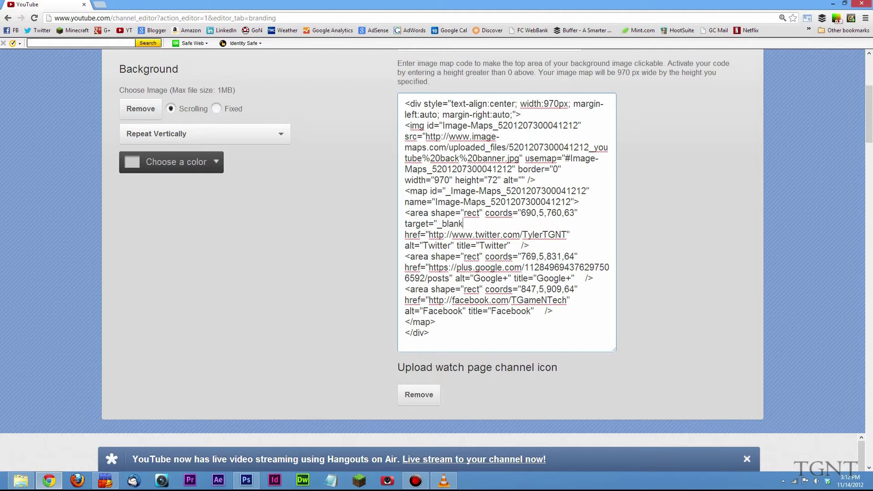
text(")
click(580, 213)
text(target=)
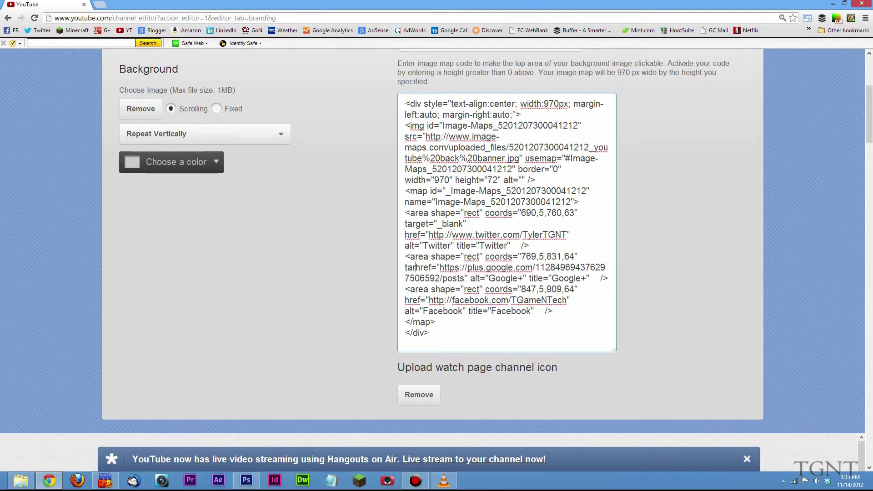
text(")
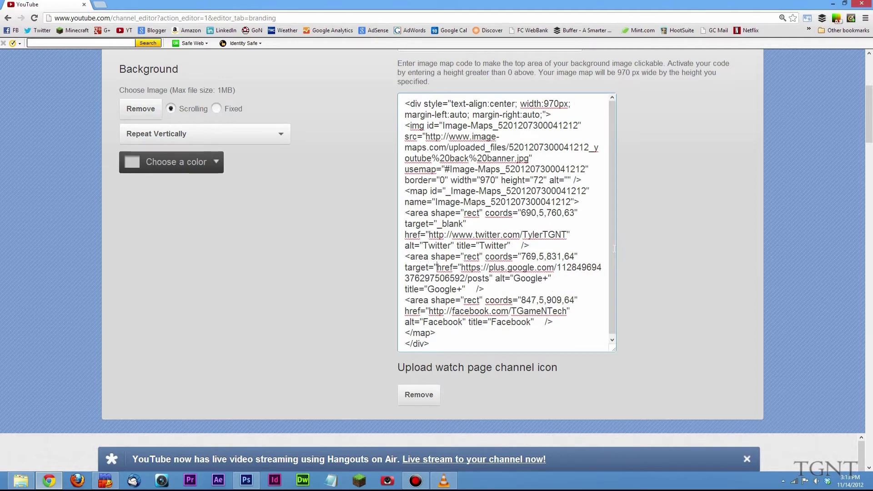
text(_blank")
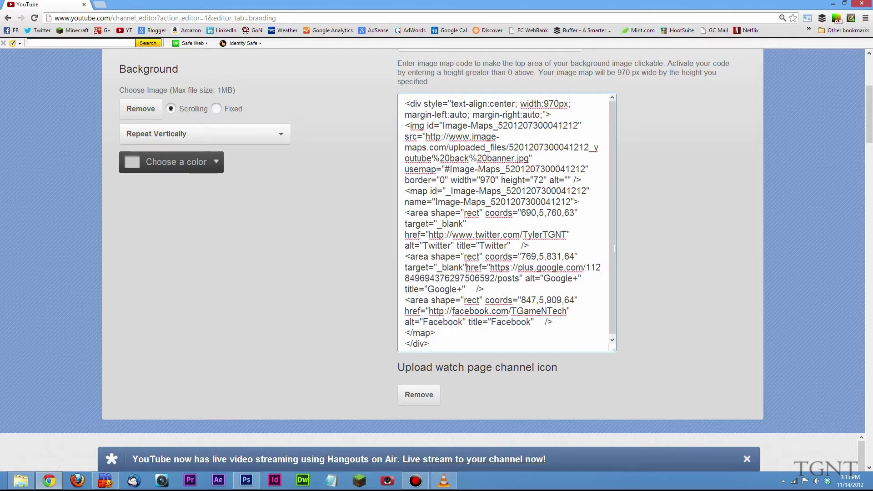
scroll(611, 247, down, 3)
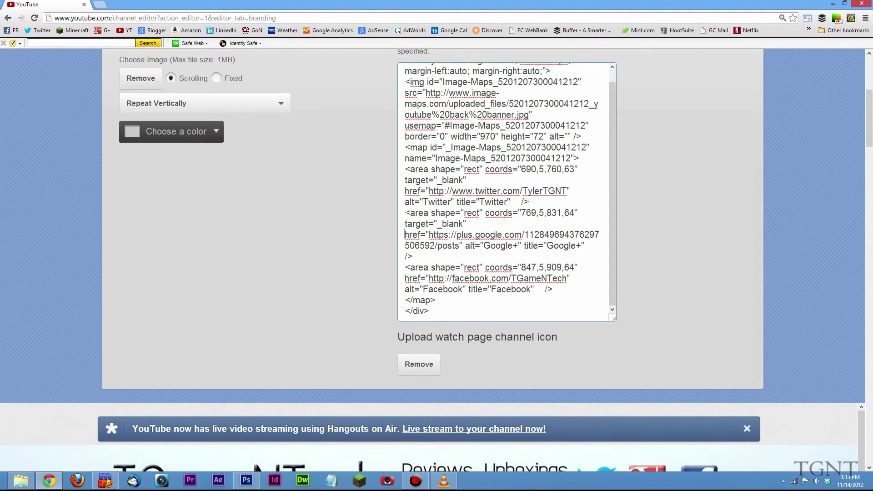
text(target)
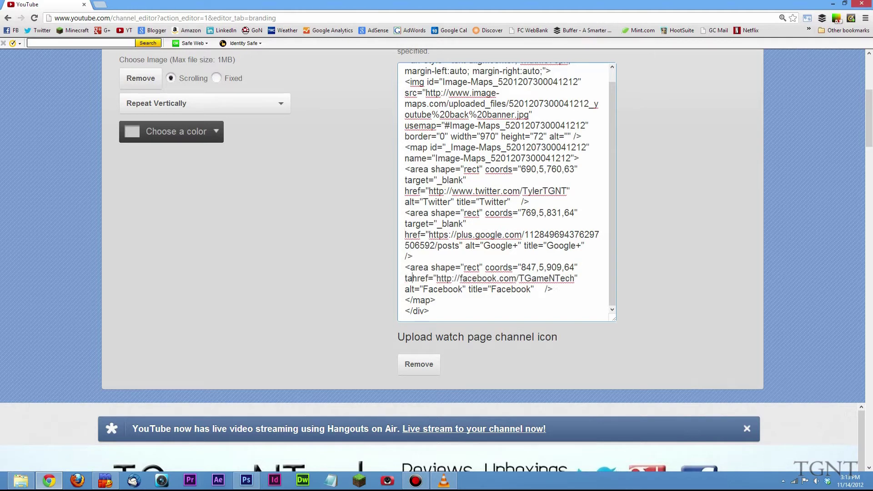
text(=")
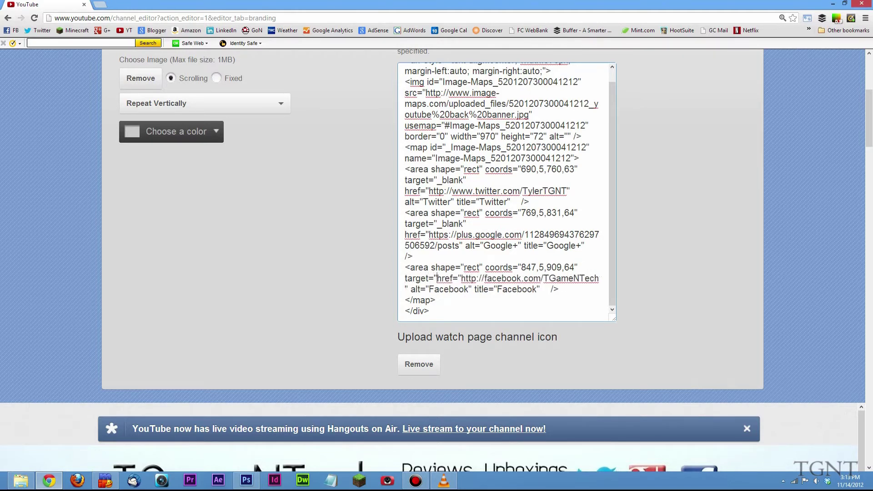
text(_blank")
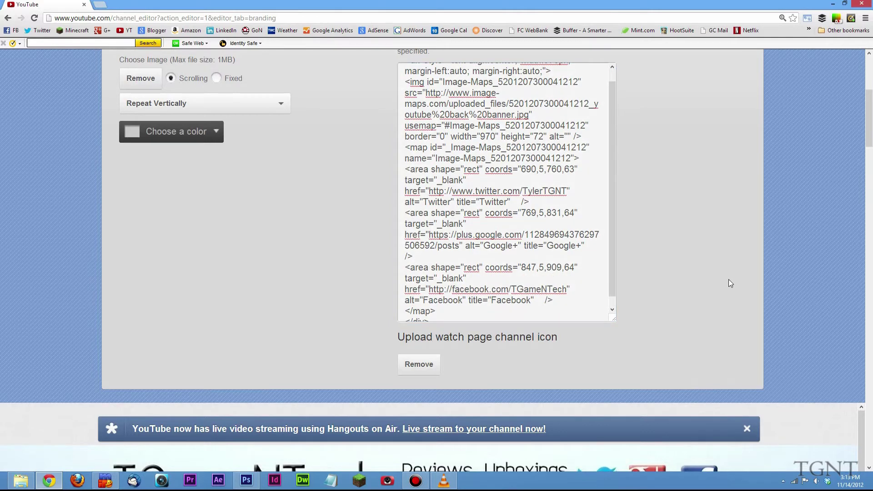
scroll(728, 279, up, 5)
click(725, 128)
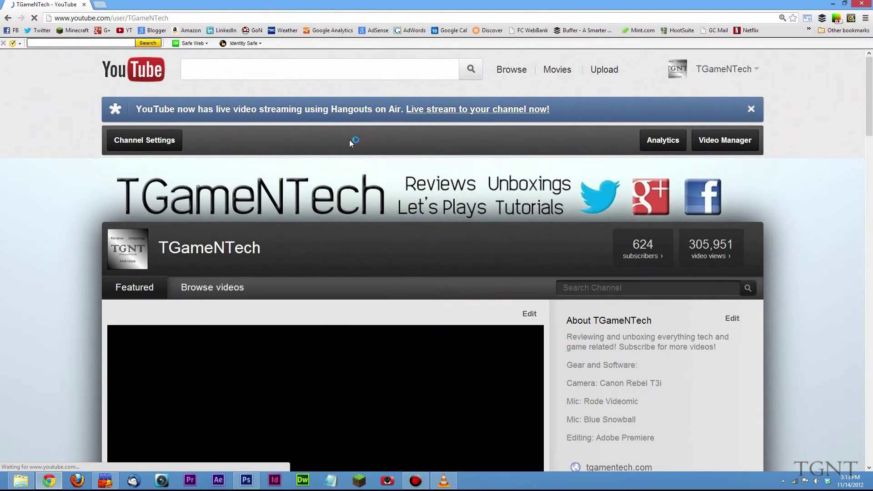
Step: Close the old Twitter tab and open the banner's Twitter, Google+ and Facebook links as new tabs
scroll(377, 136, down, 2)
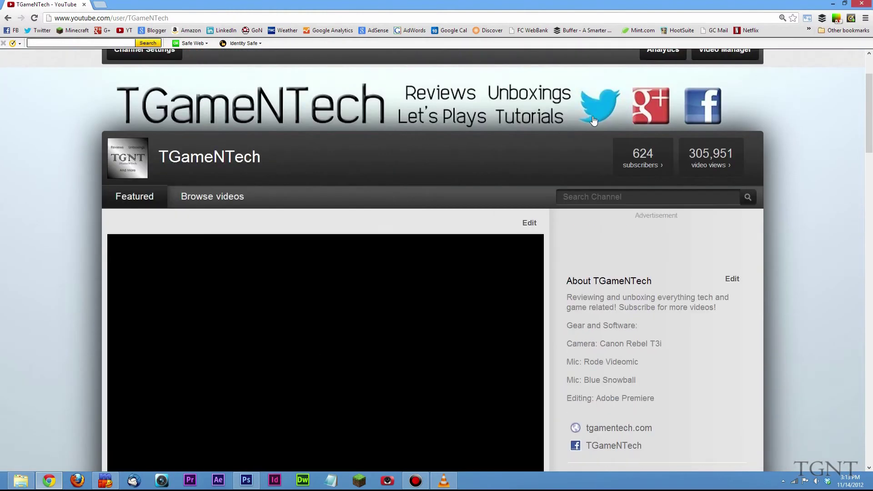
scroll(237, 230, down, 2)
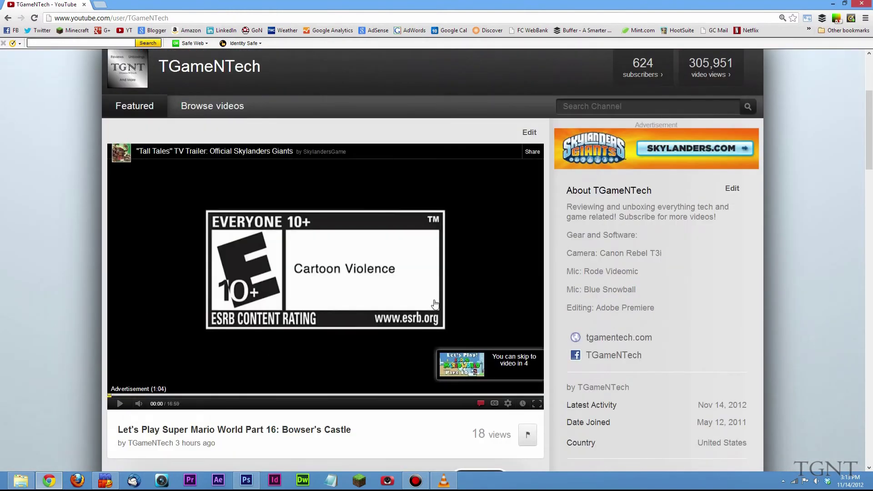
scroll(435, 304, up, 3)
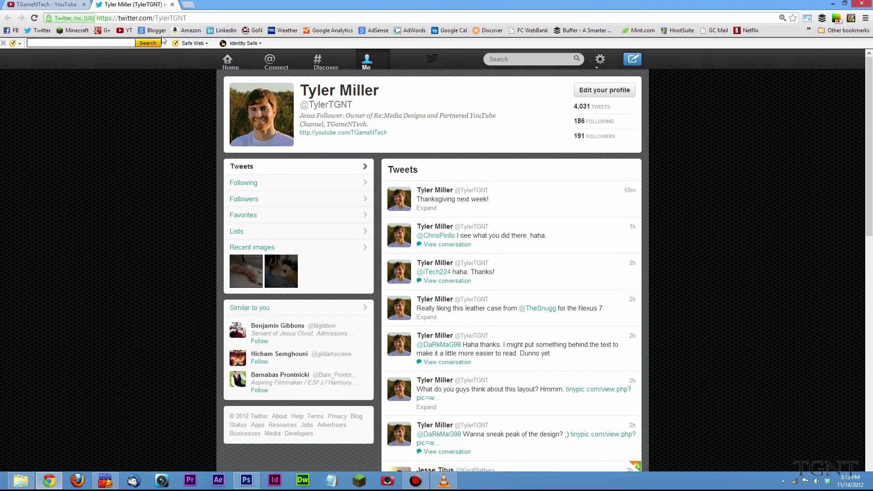
click(172, 4)
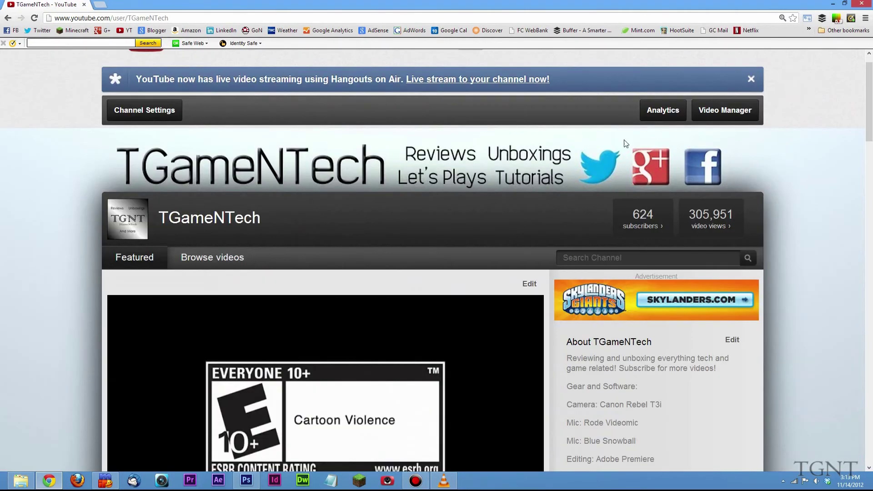
click(591, 173)
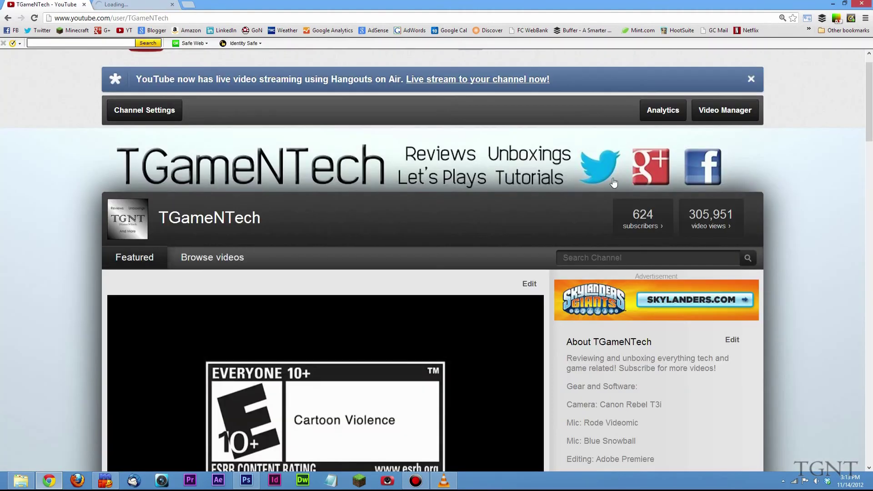
click(650, 161)
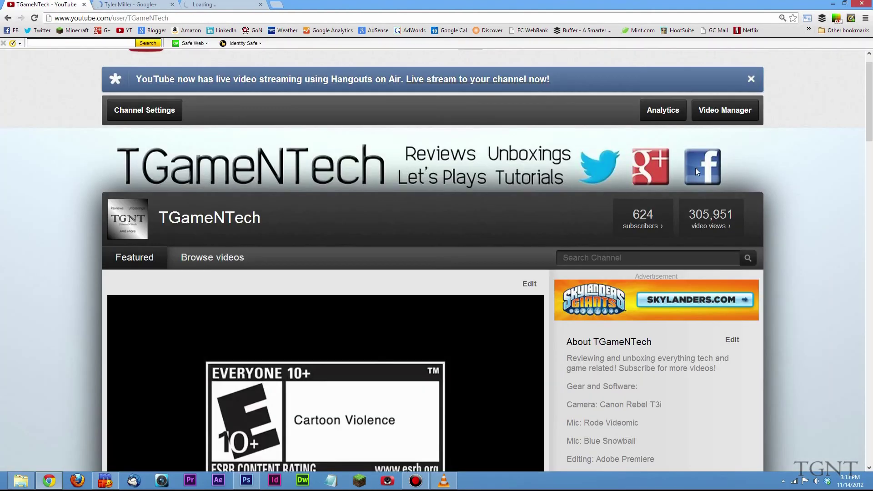
click(695, 168)
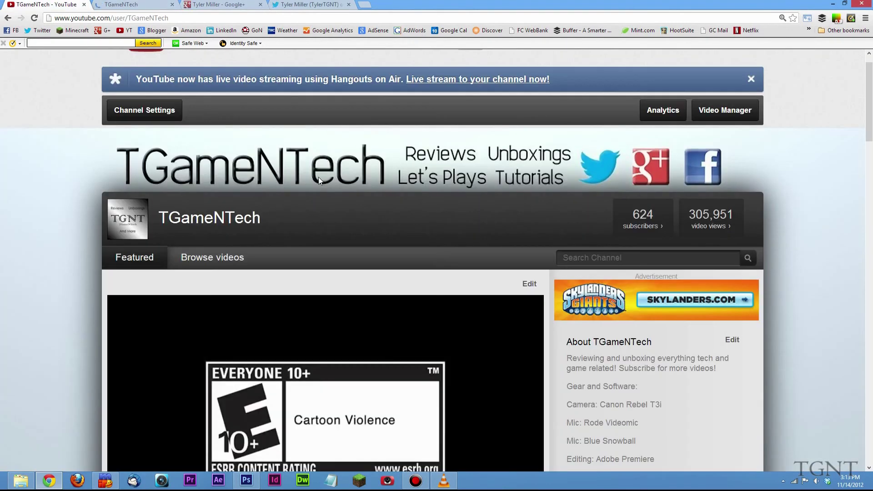
Step: Check the new Facebook, Google+ and Twitter tabs, then return to the YouTube channel page
click(150, 6)
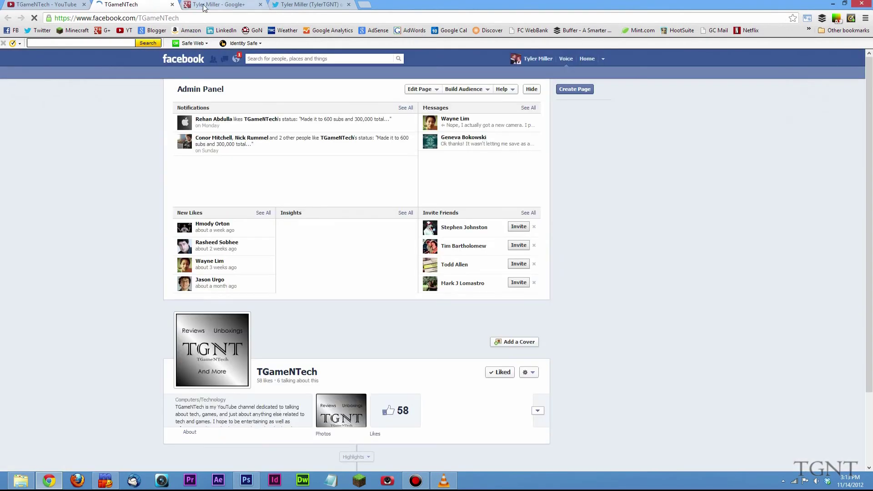
click(205, 6)
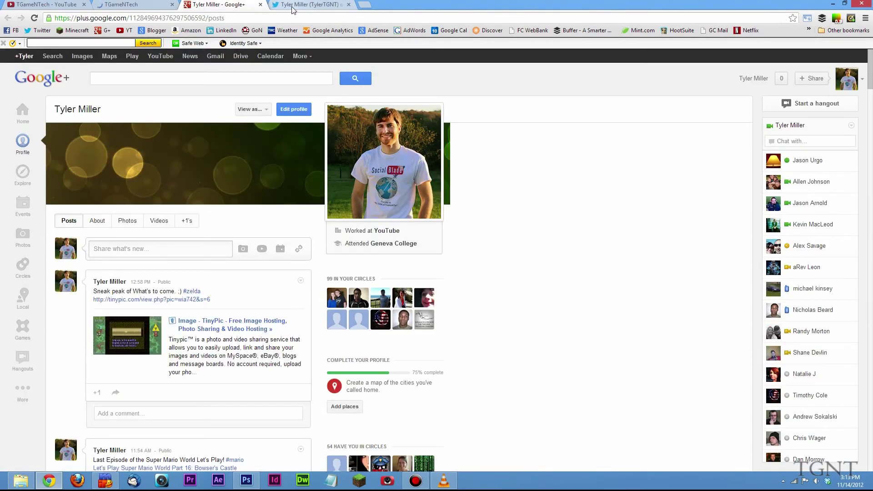
click(291, 7)
click(57, 6)
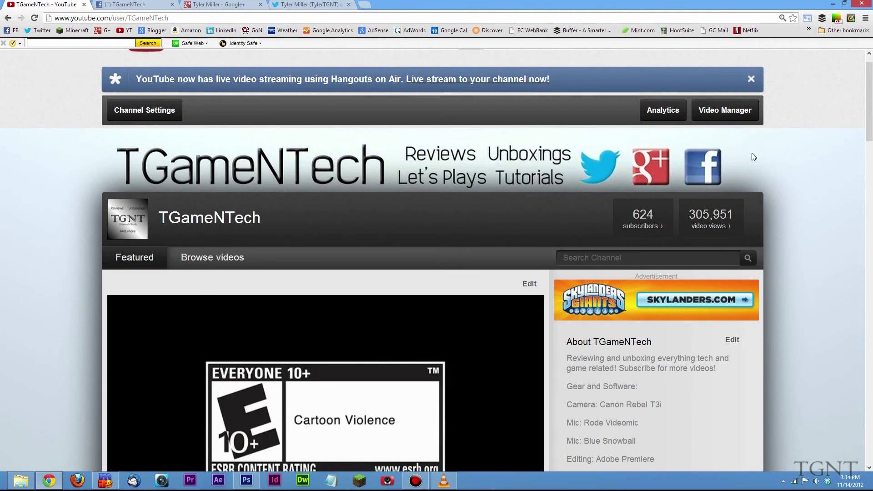
Step: Reopen channel settings and highlight the target="_blank" line on the Twitter, Google+ and Facebook areas
scroll(752, 154, up, 1)
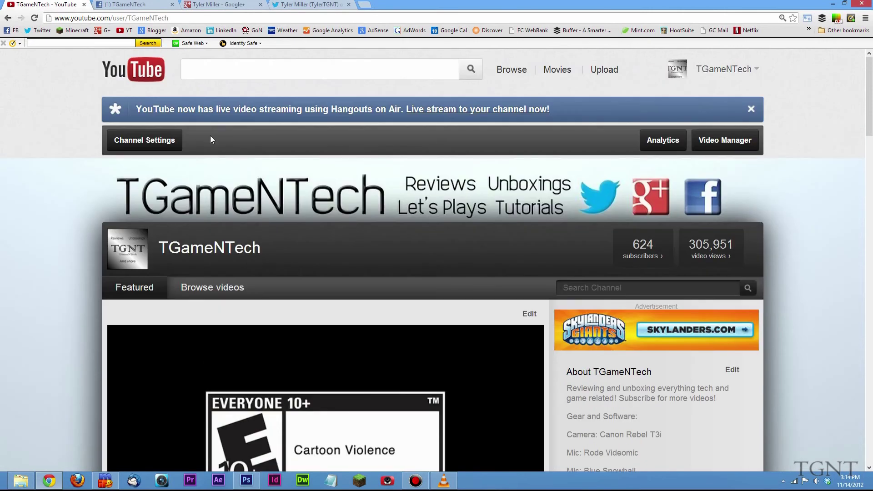
click(145, 142)
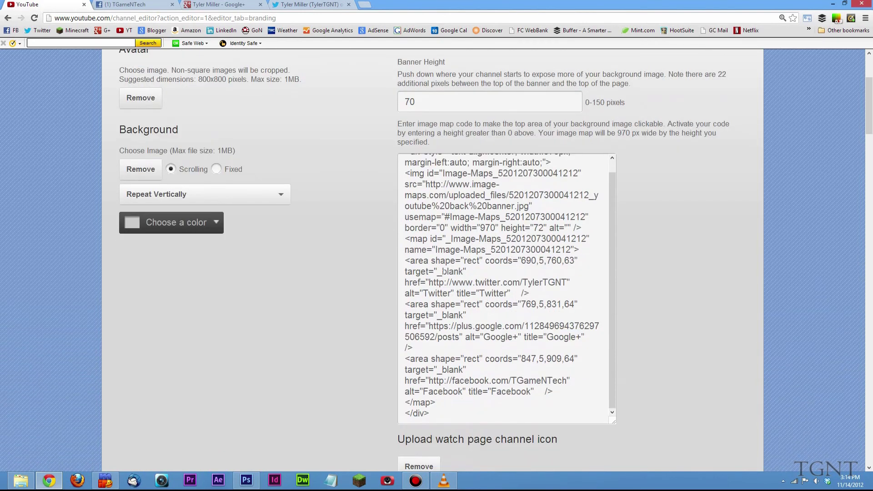
triple_click(435, 272)
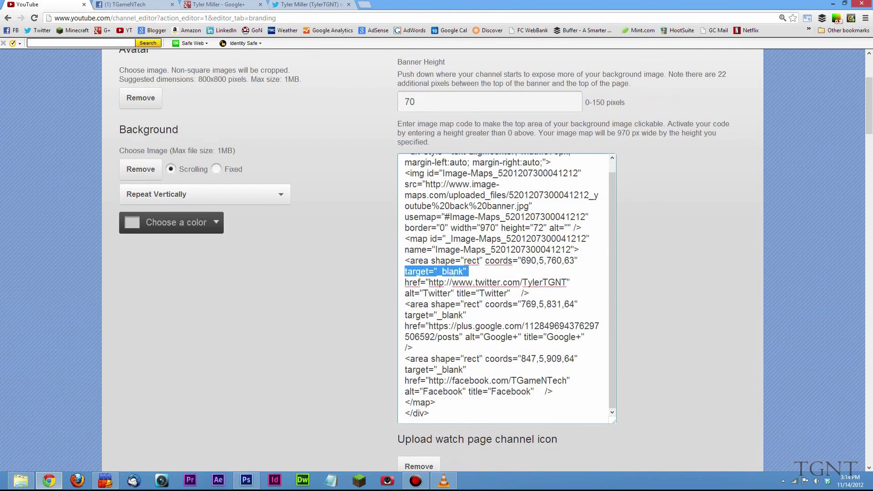
triple_click(464, 315)
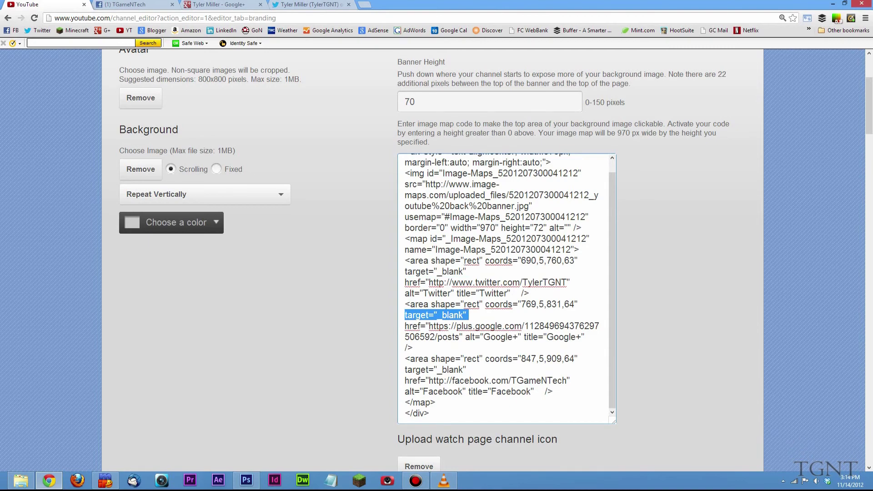
triple_click(467, 369)
click(709, 274)
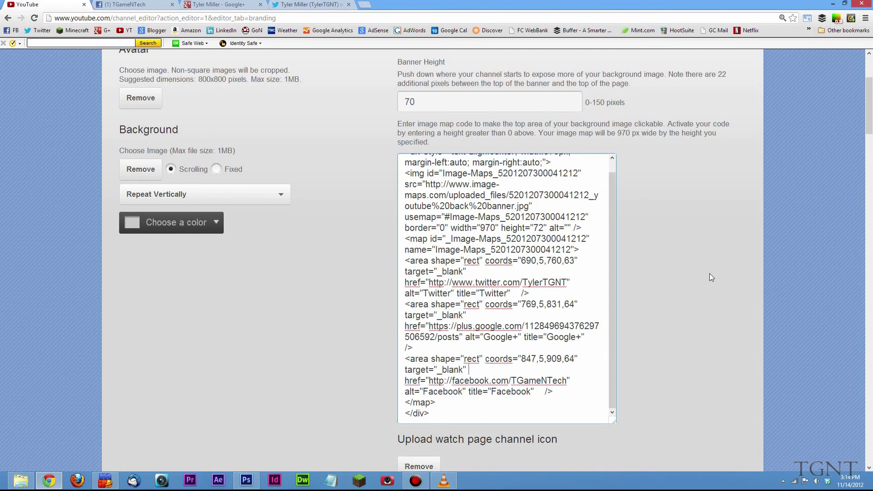
Step: Scroll through the settings page to review the edited banner image-map code
scroll(712, 274, up, 2)
scroll(693, 269, down, 3)
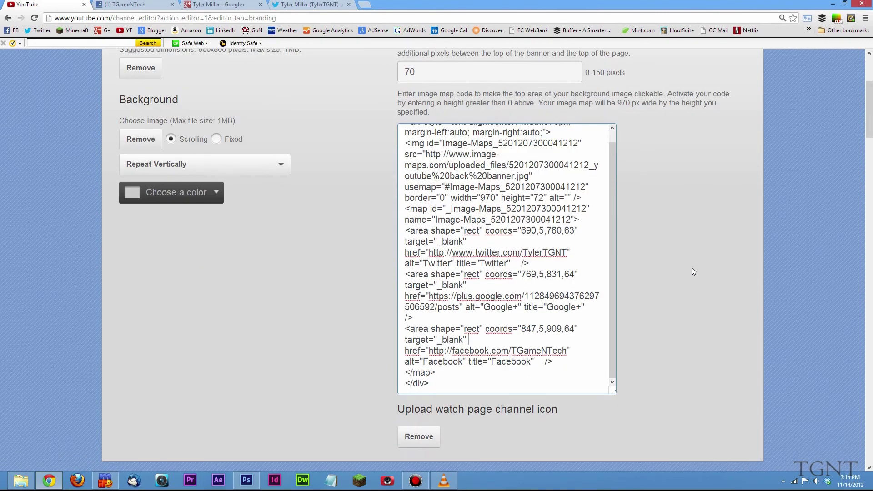
scroll(669, 273, up, 5)
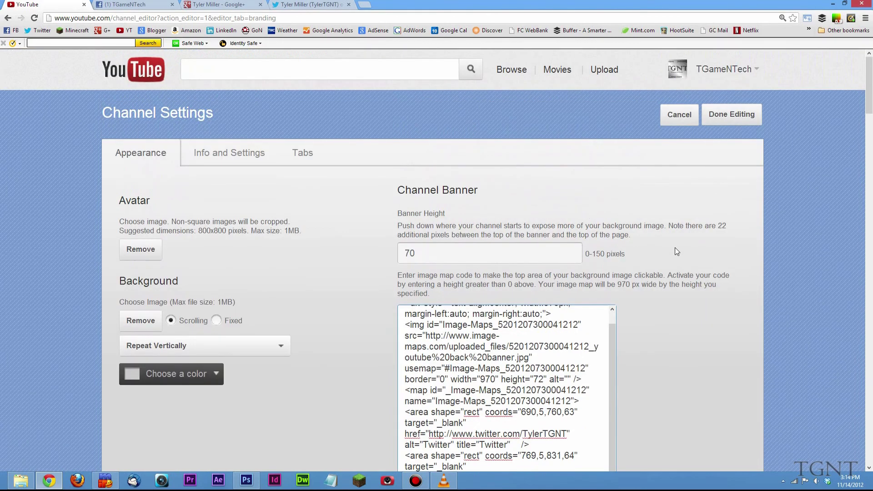
scroll(675, 247, down, 2)
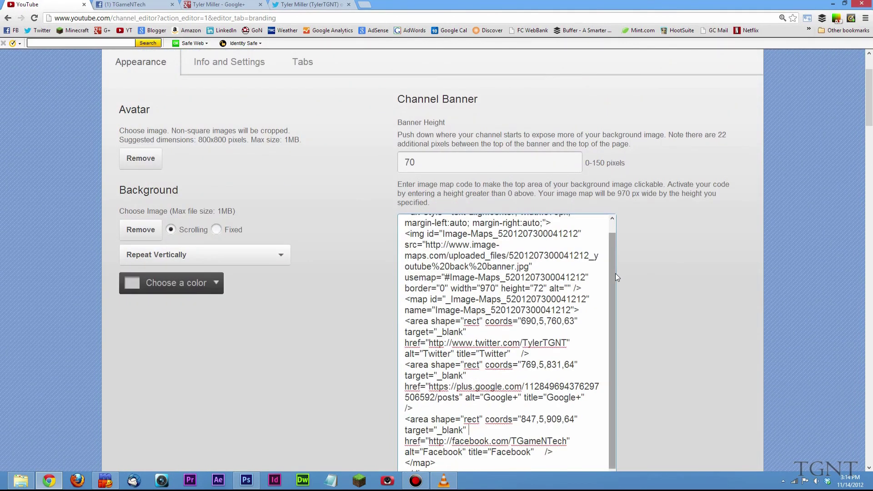
scroll(630, 277, down, 3)
scroll(639, 300, up, 5)
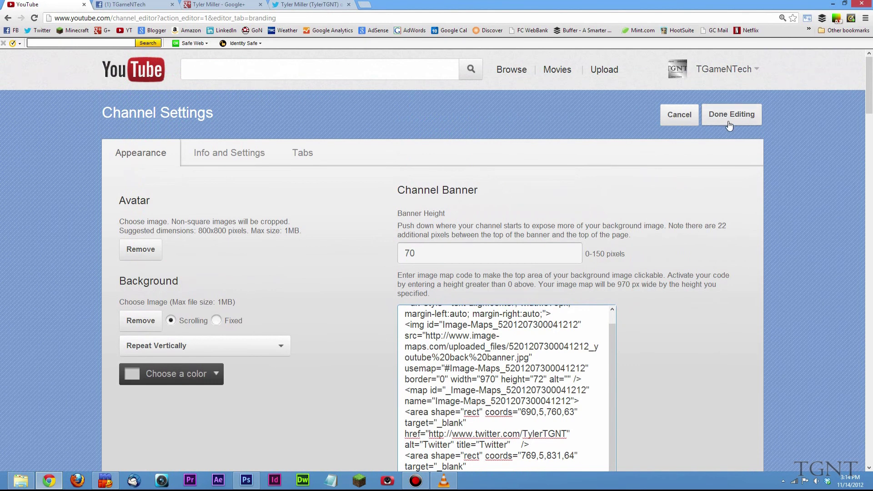
scroll(672, 176, down, 3)
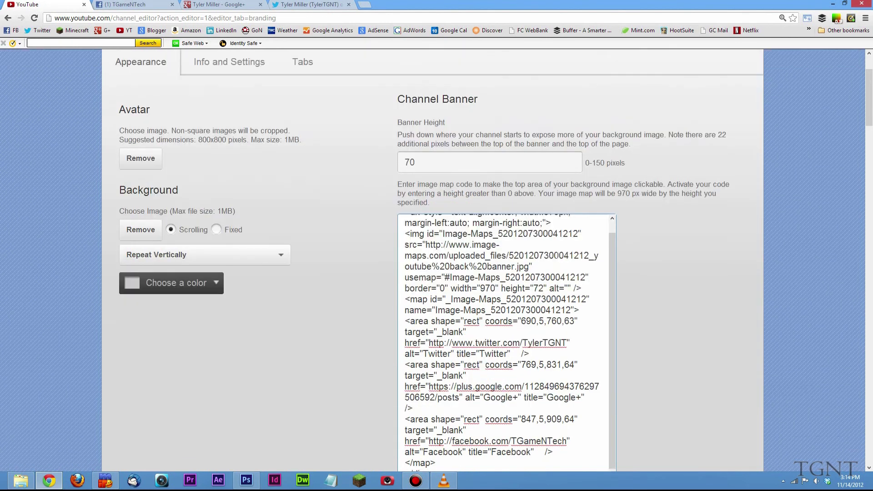